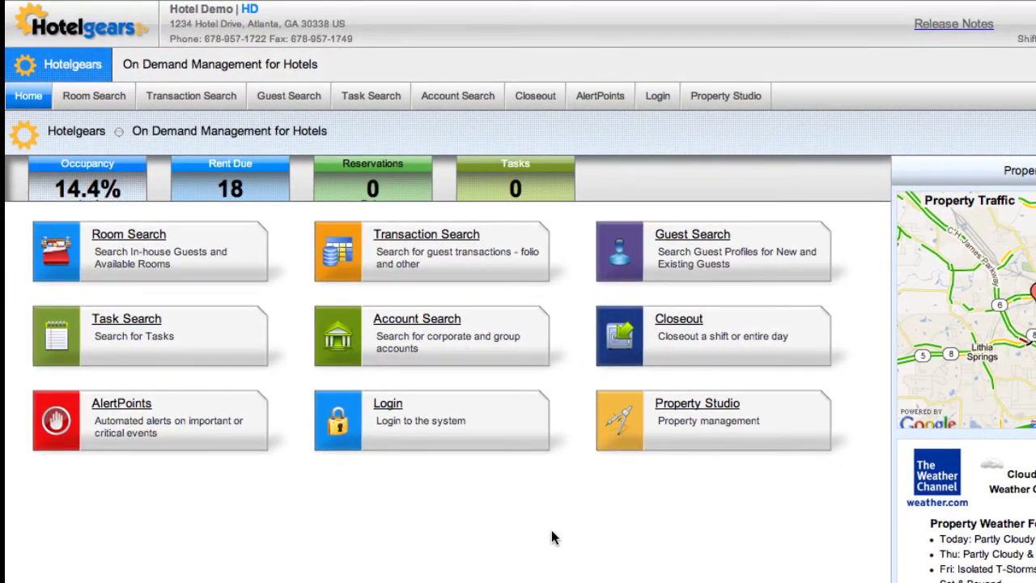
Void room 105's first Queen Suite transaction for a family emergency, so it reads VI
left_click(505, 273)
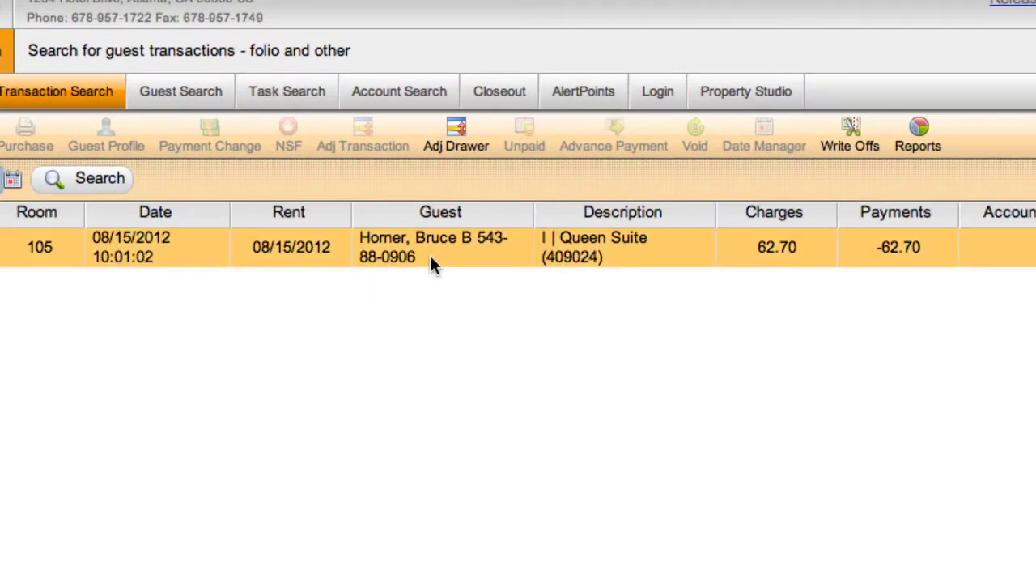
left_click(430, 252)
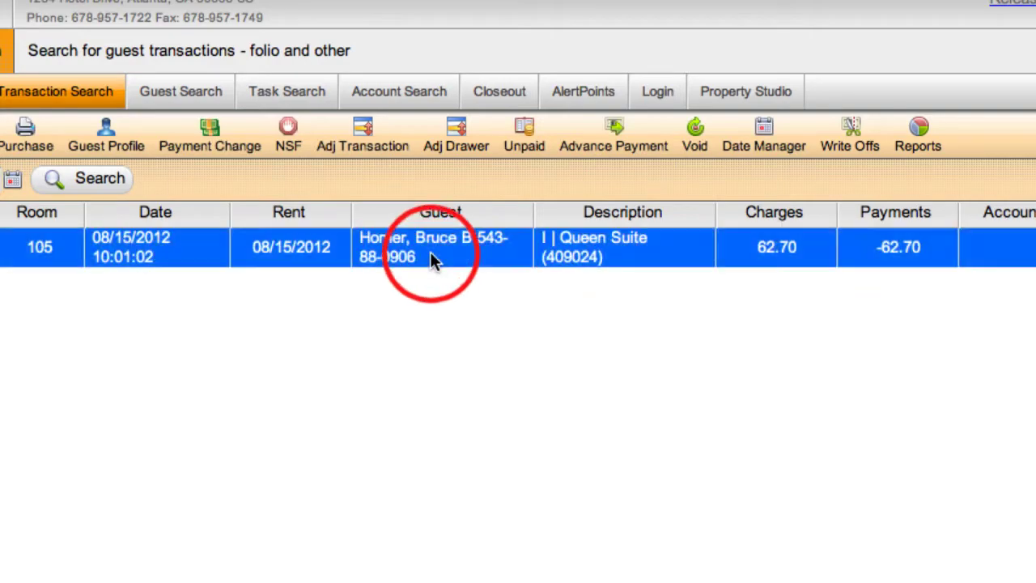
left_click(650, 177)
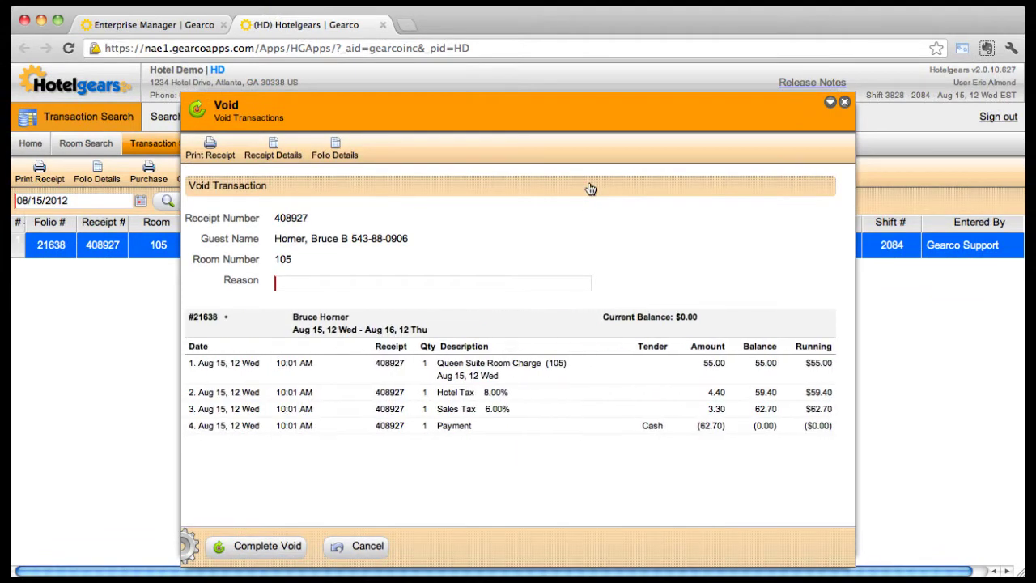
left_click(397, 281)
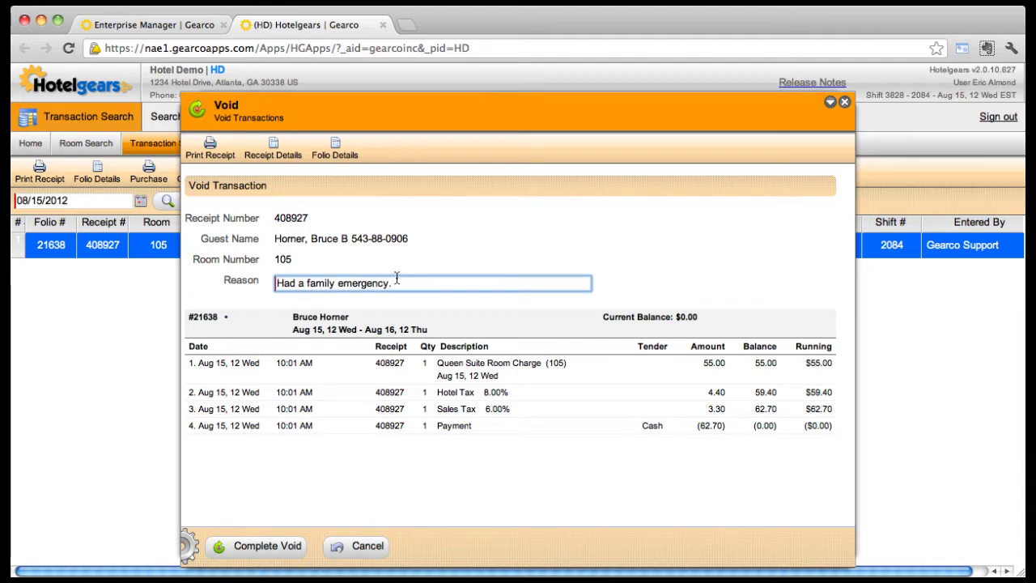
left_click(279, 547)
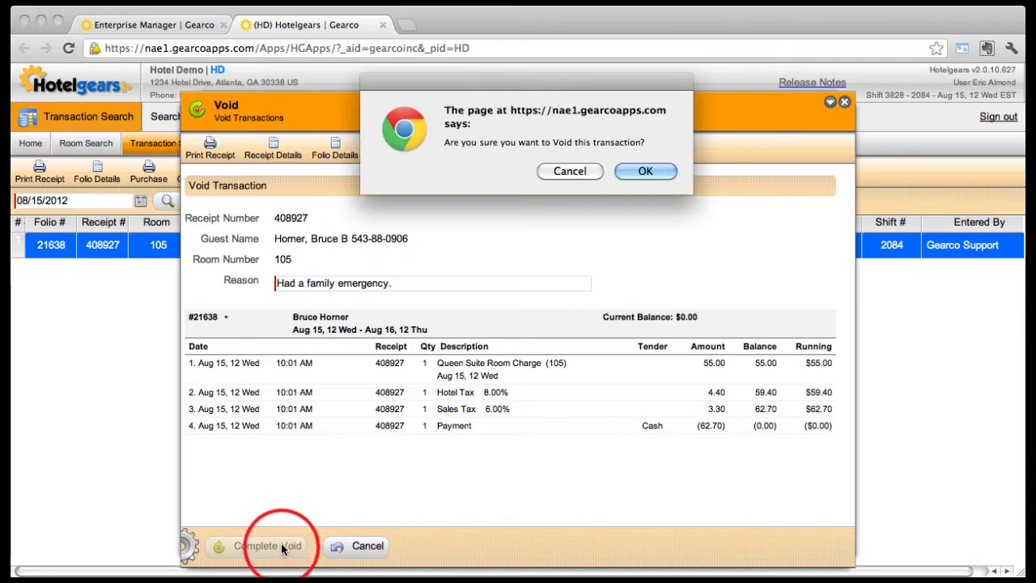
left_click(647, 171)
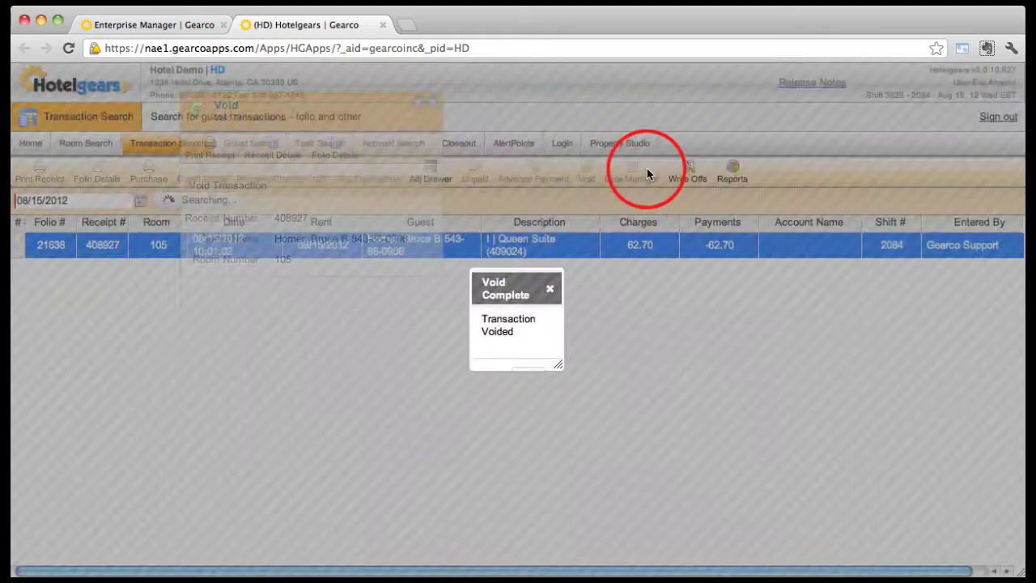
left_click(539, 357)
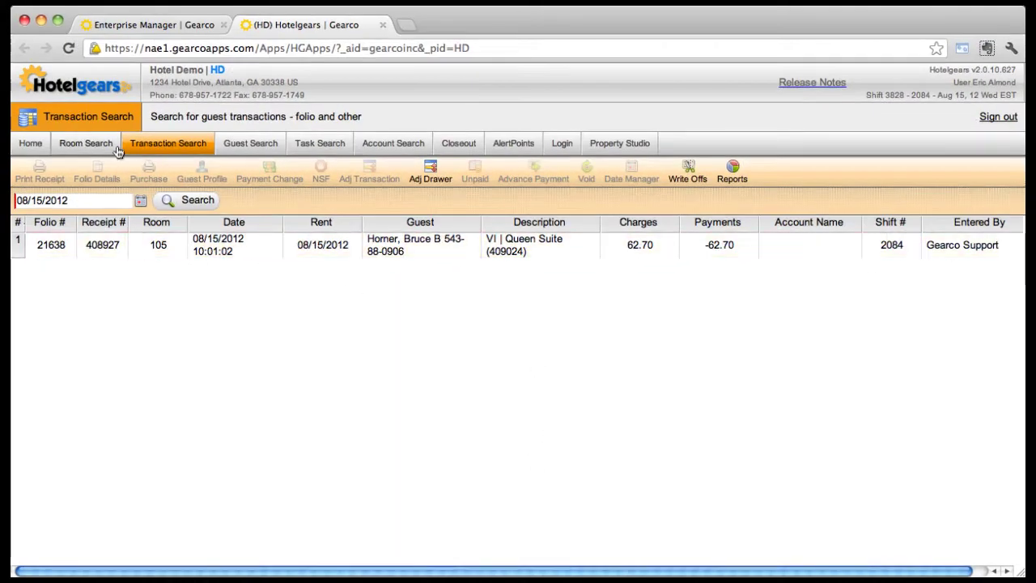
Show the Room Search list, with room 105 under folio 21640 at 0.00 balances
left_click(115, 149)
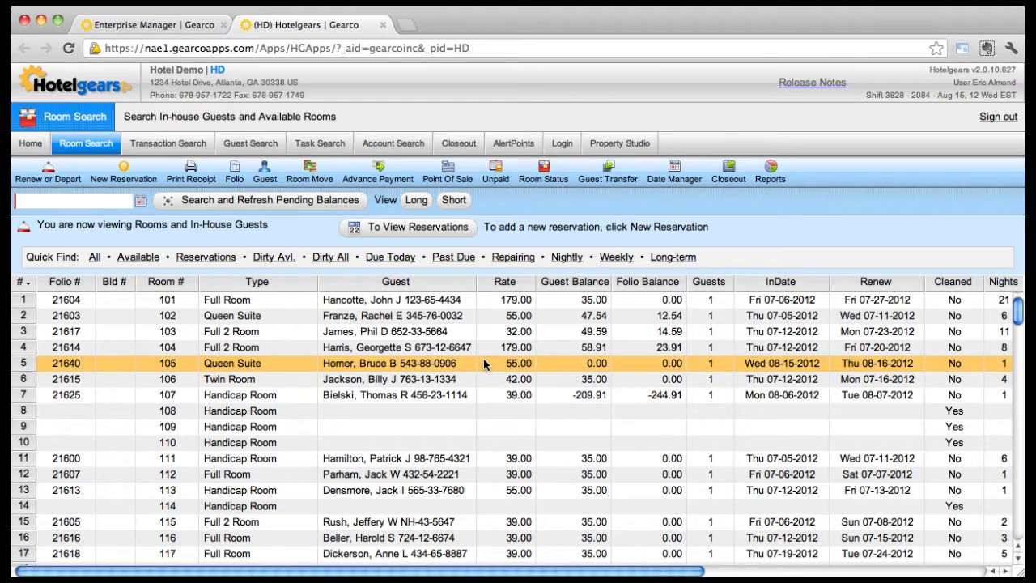
Void room 105's later Queen Suite check-in, then refresh Room Search to show the room vacant
double_click(484, 366)
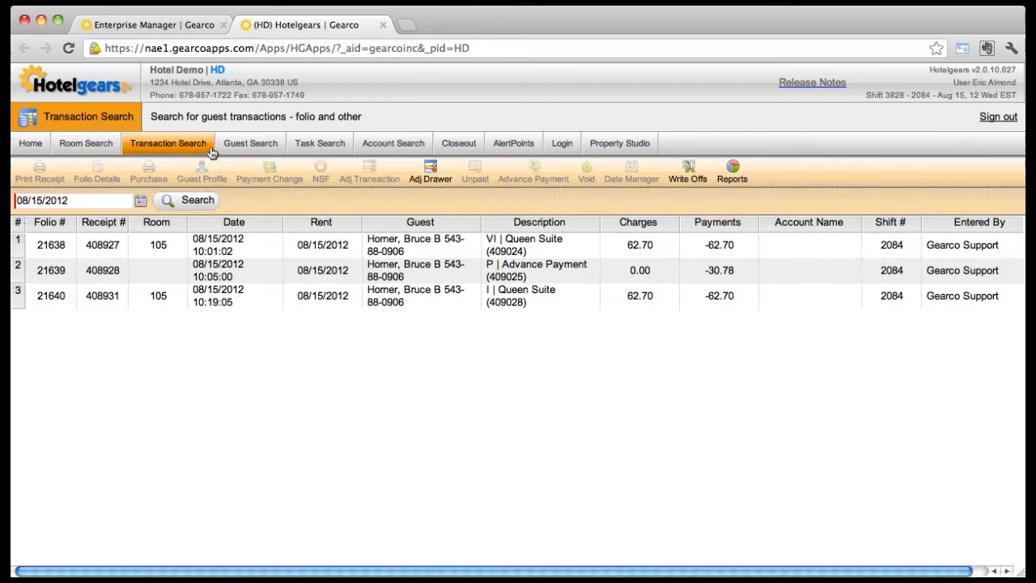
left_click(397, 295)
left_click(586, 172)
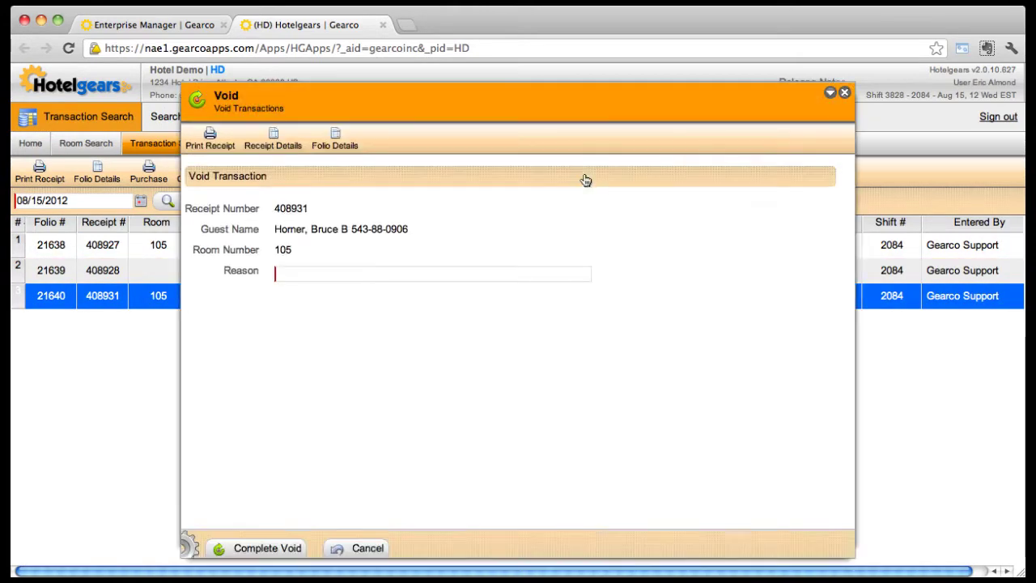
left_click(456, 271)
type("Accidentally checke")
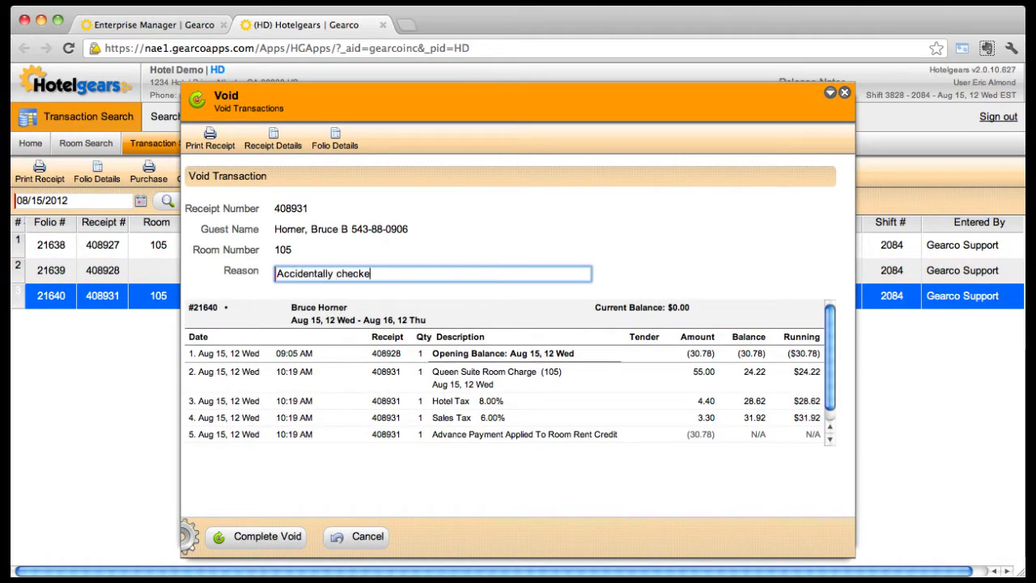
left_click(260, 536)
left_click(650, 104)
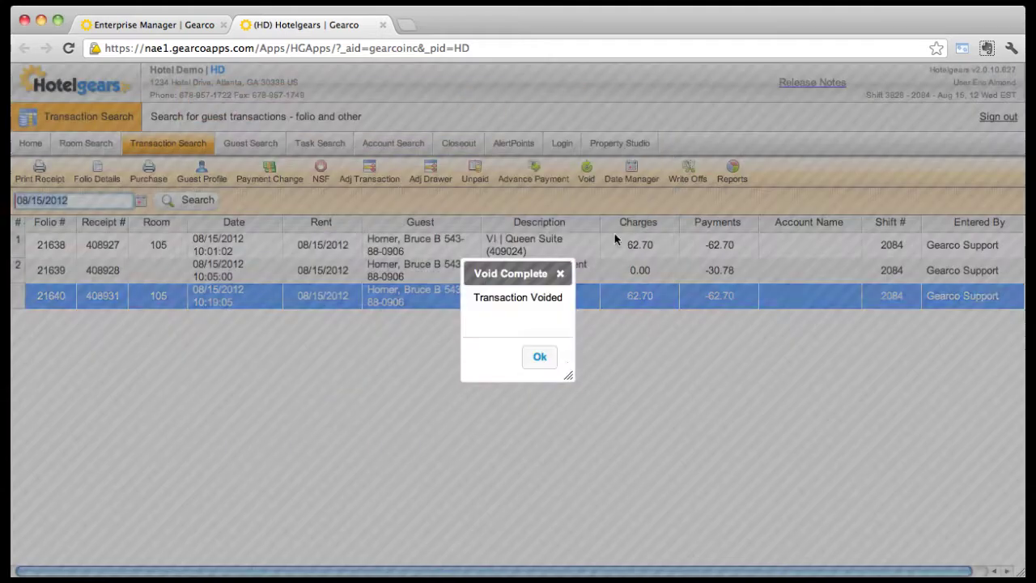
left_click(541, 358)
left_click(86, 143)
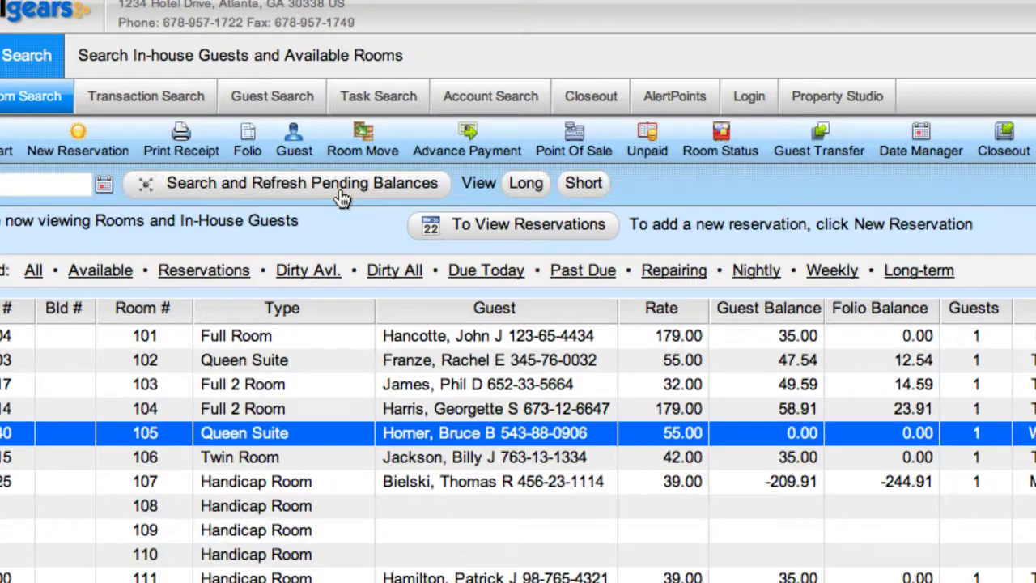
left_click(344, 194)
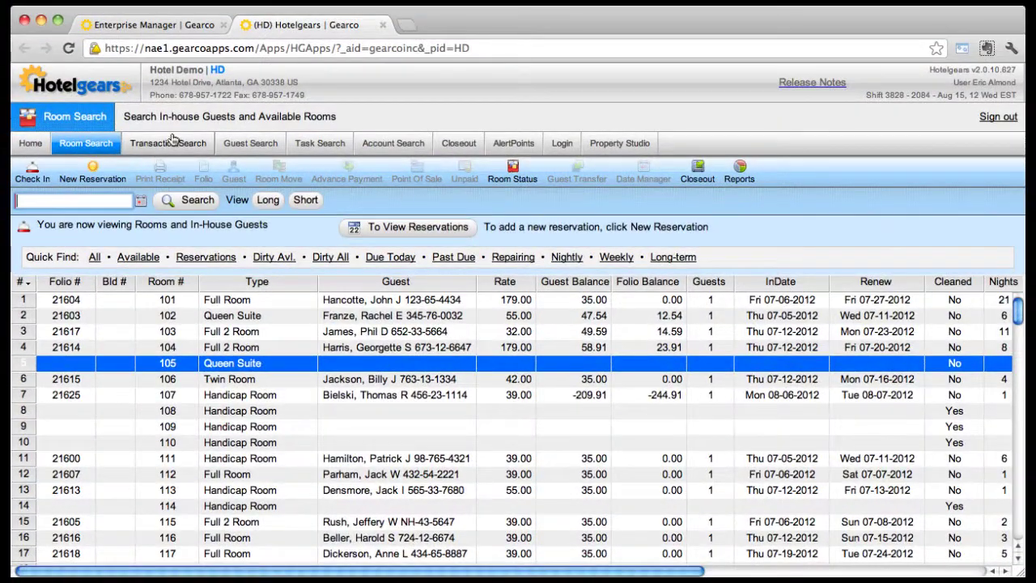
Void room 105's check-out transaction so it reads VO and the guest reappears in Room Search
left_click(172, 141)
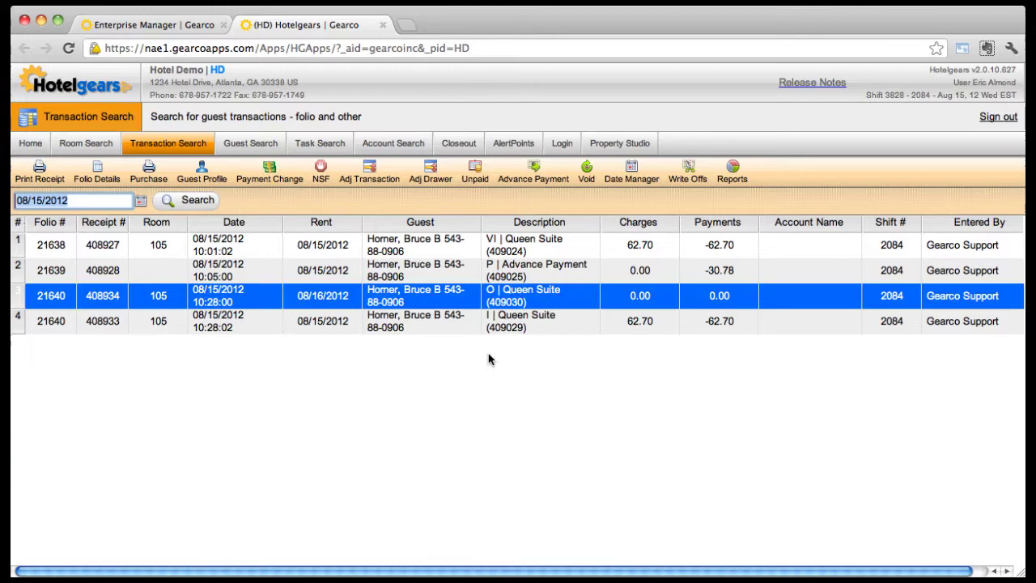
left_click(588, 173)
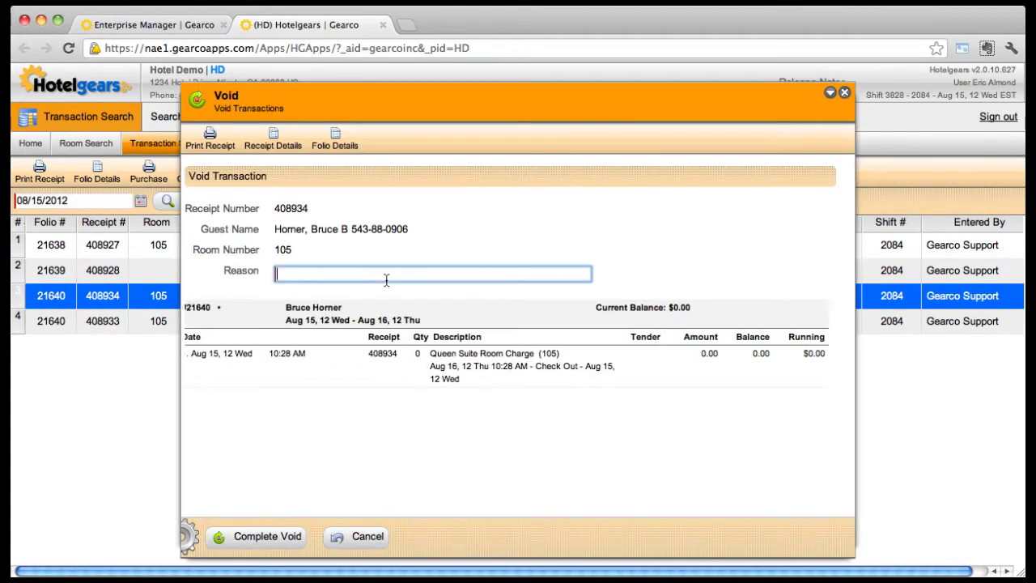
type("Accidentally checked this guy OUT..")
left_click(260, 536)
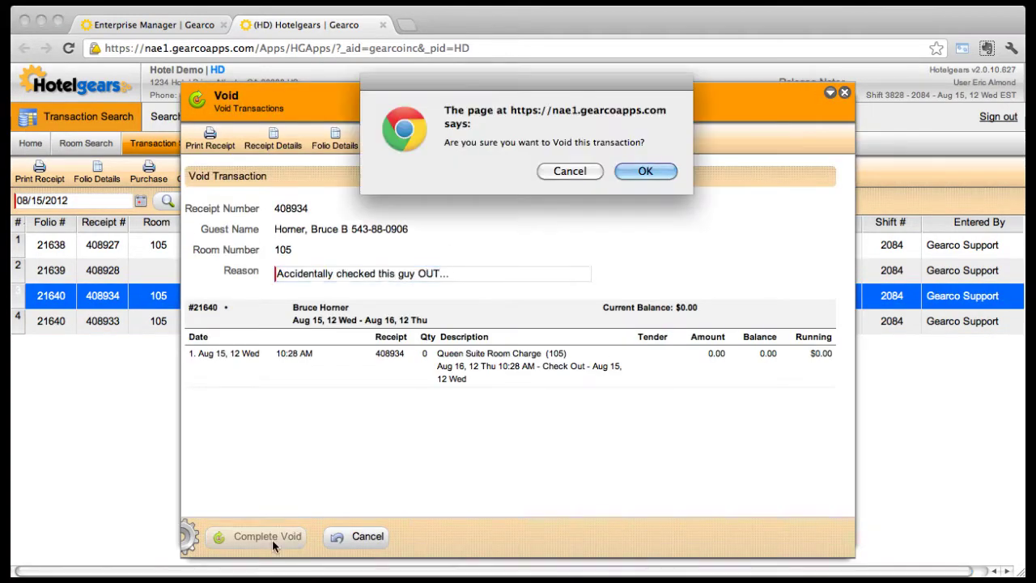
left_click(650, 170)
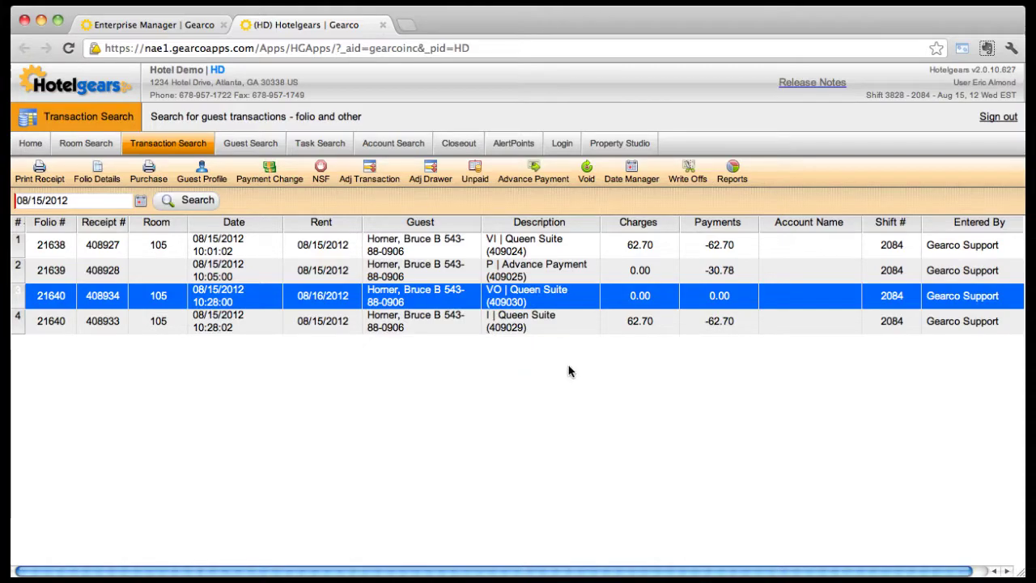
left_click(86, 144)
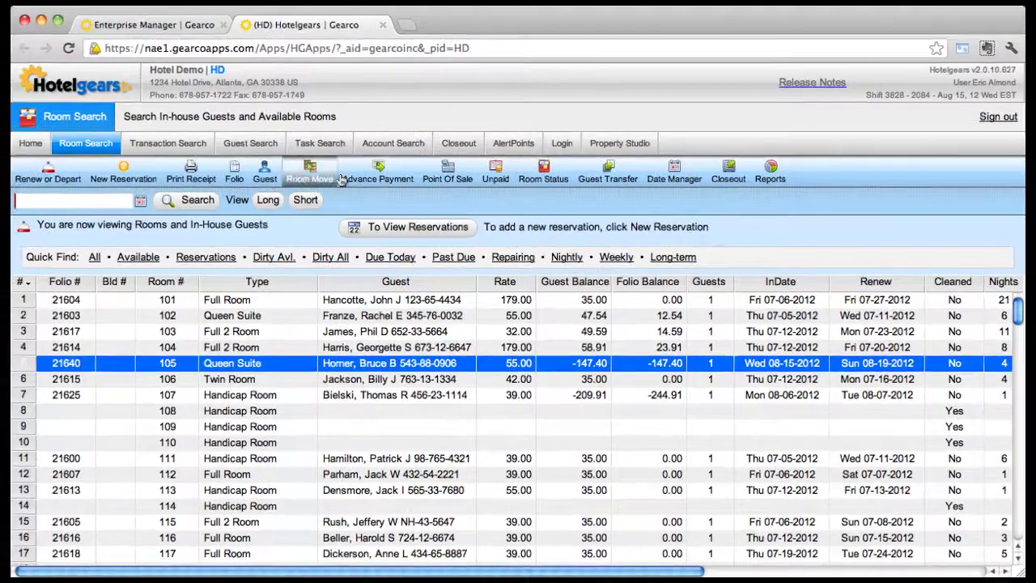
Return to Transaction Search and select the R | Queen Suite (409033) renewal row
left_click(180, 144)
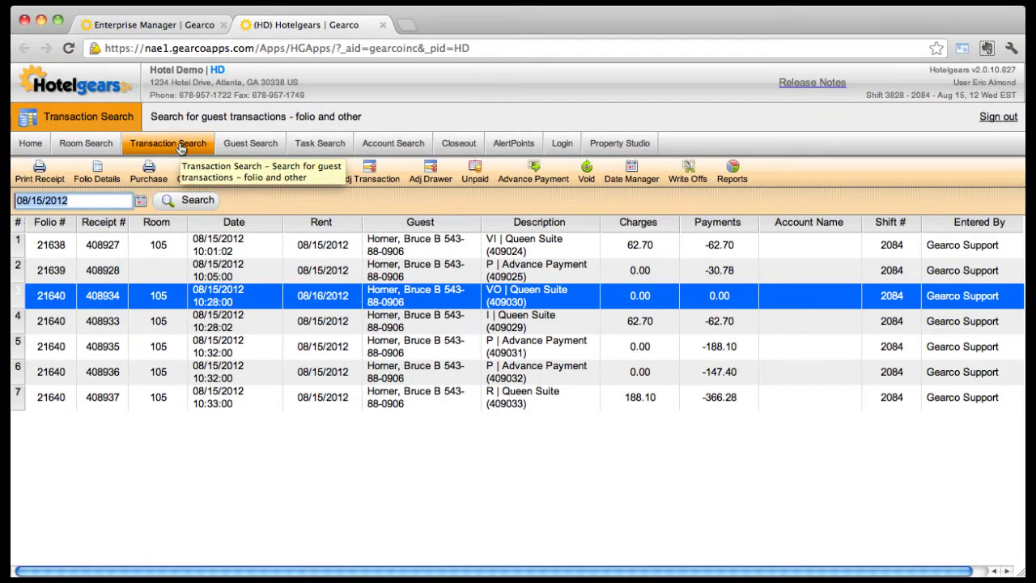
key("Down")
key("Down")
key("Down")
key("Down")
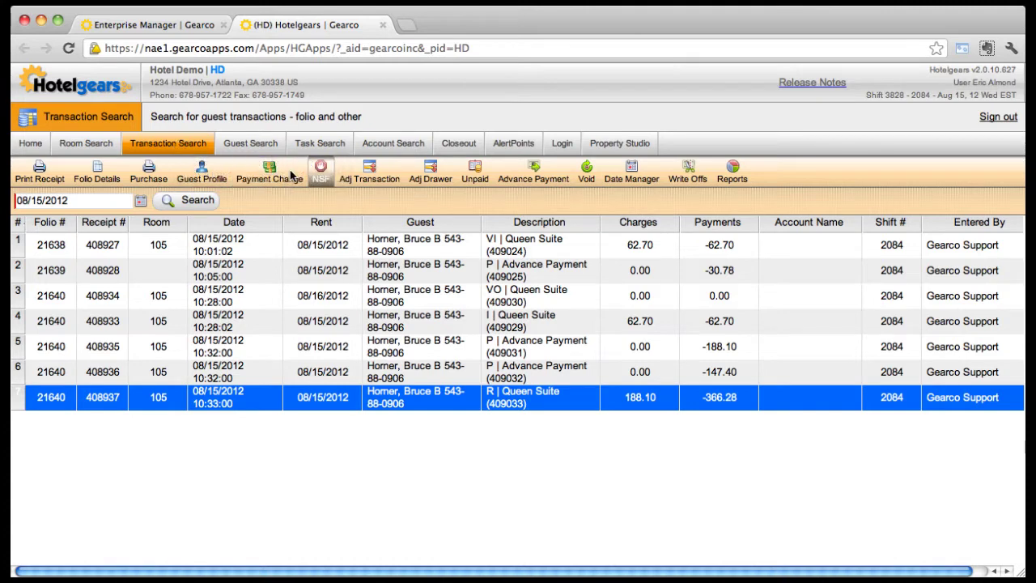
Void the renewal with reason 'Renewed' so it reads VR, then check room 105 in Room Search
left_click(587, 177)
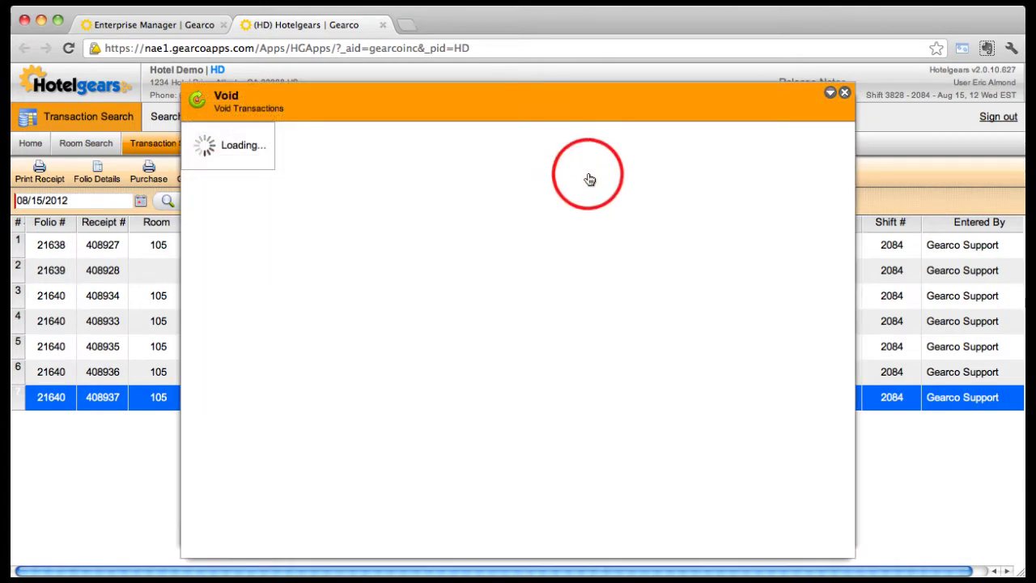
left_click(377, 277)
type("Renewed this customer by mistake")
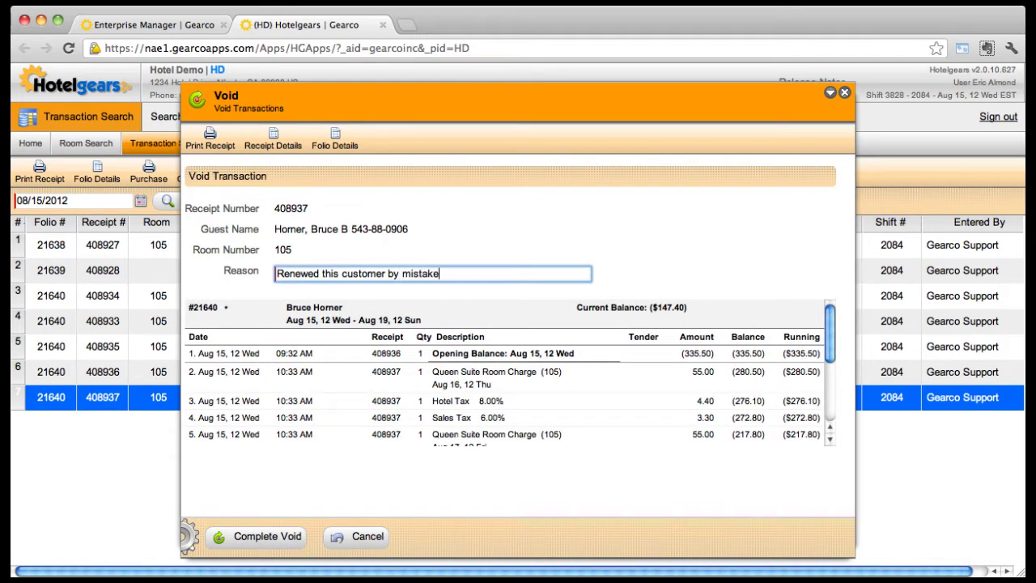
left_click(259, 536)
left_click(650, 172)
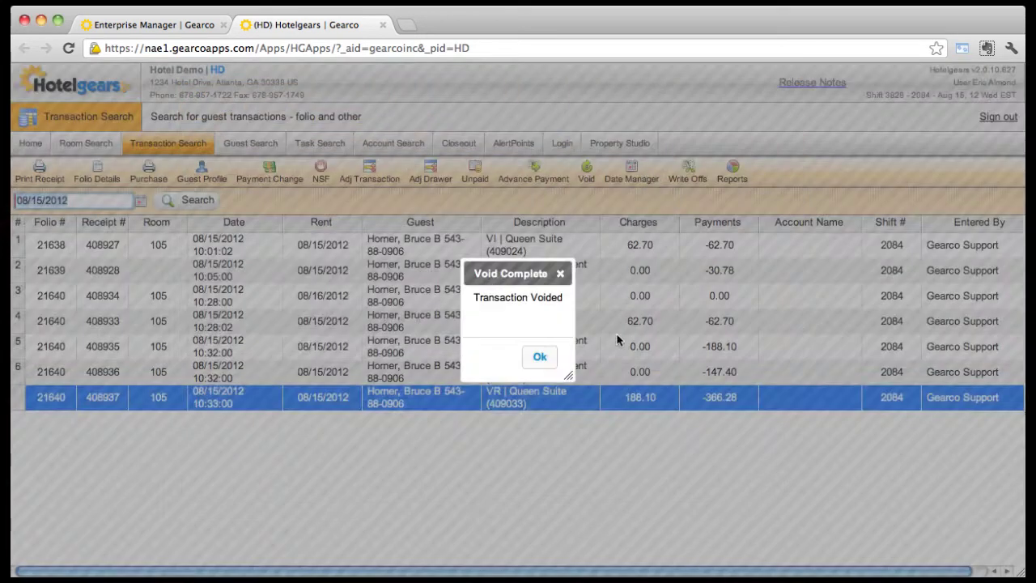
left_click(540, 357)
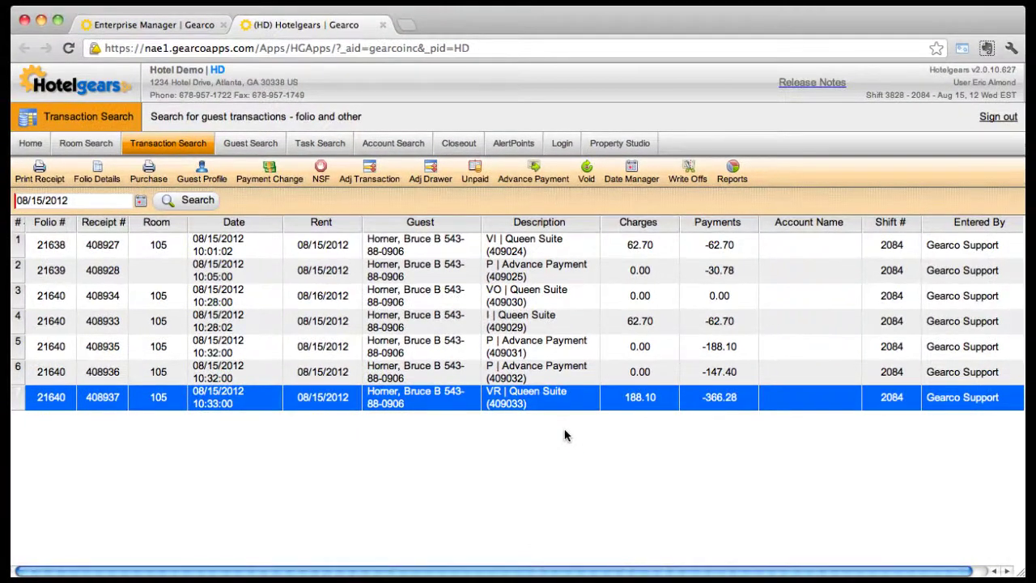
left_click(113, 145)
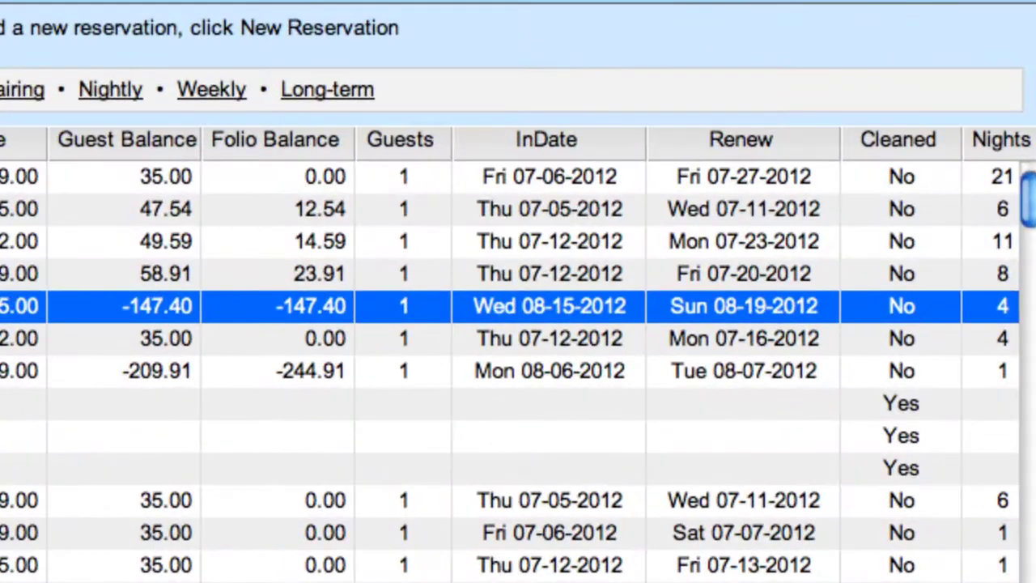